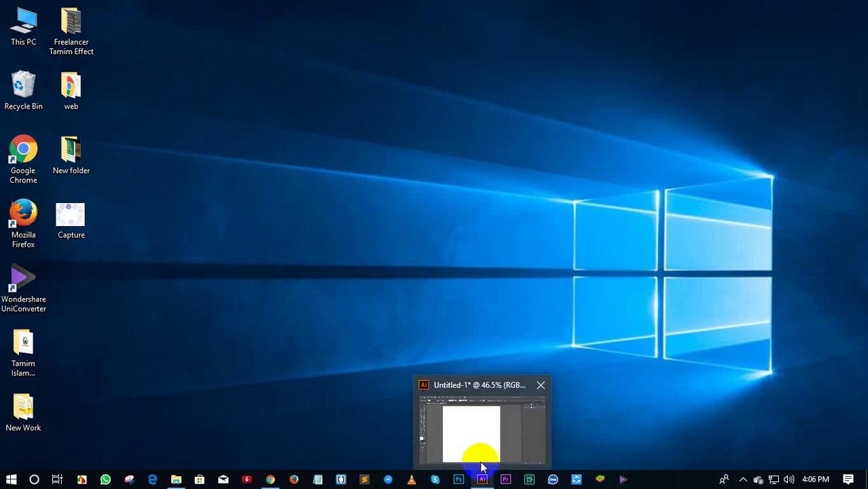
Restore the Illustrator window showing the Untitled-1 document from its taskbar thumbnail.
left_click(506, 430)
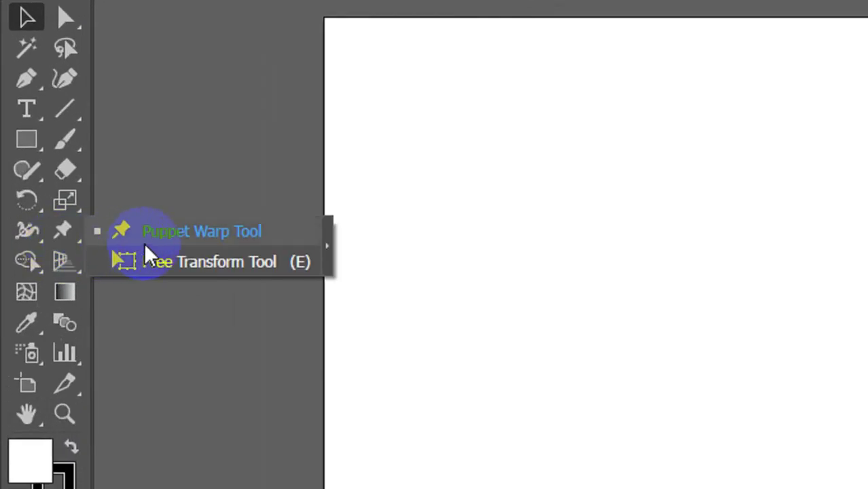
Look over the Puppet Warp tool group, then reveal the shape tools including Ellipse, Polygon and Star.
left_click_drag(32, 184, 81, 197)
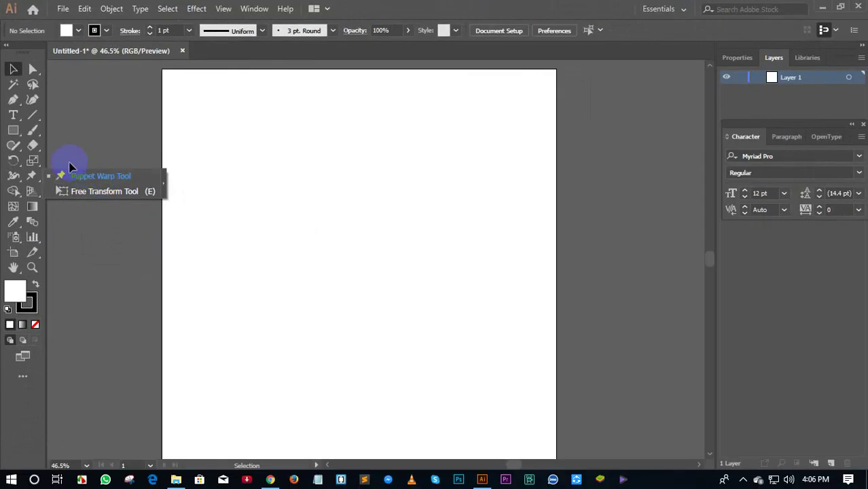
left_click(78, 150)
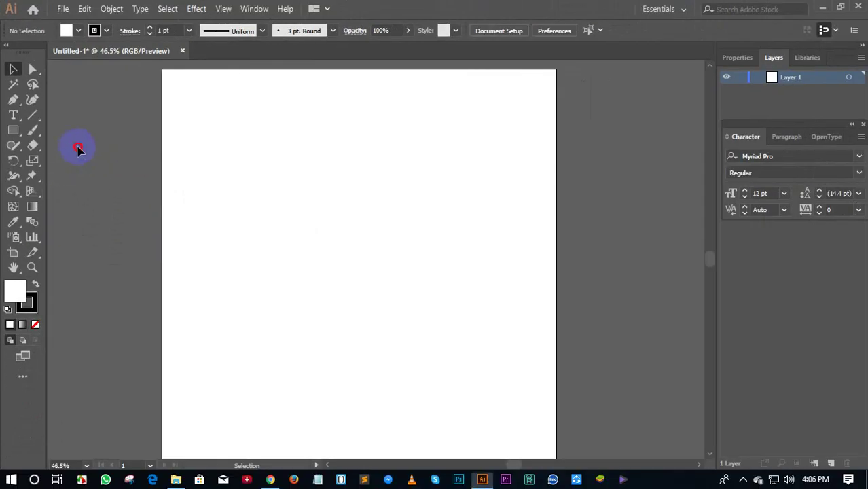
left_click(22, 136)
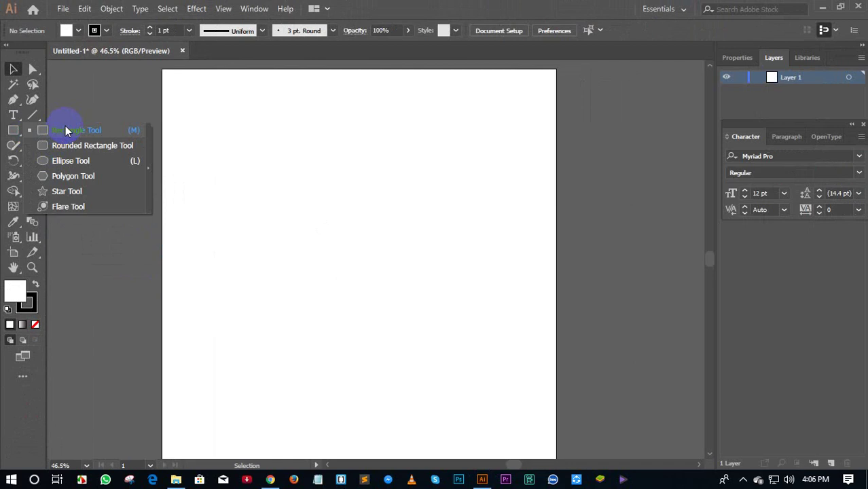
Draw a five-pointed star on the artboard and move it right and down.
left_click(67, 192)
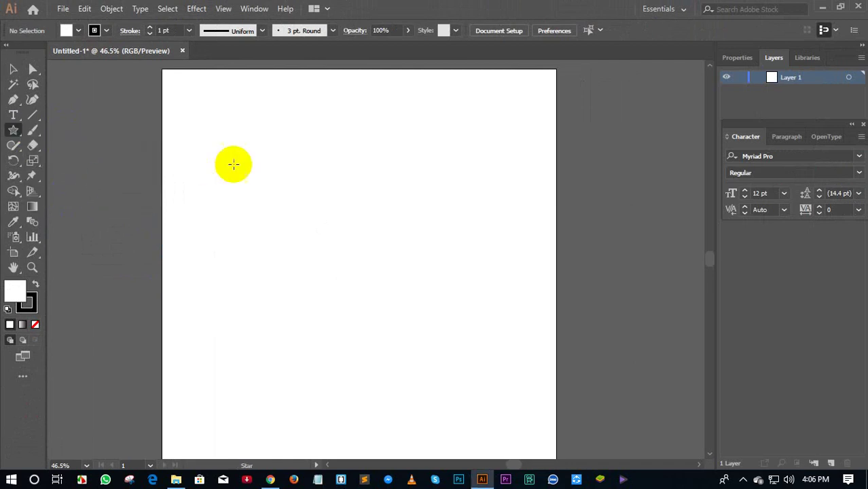
left_click_drag(257, 160, 345, 208)
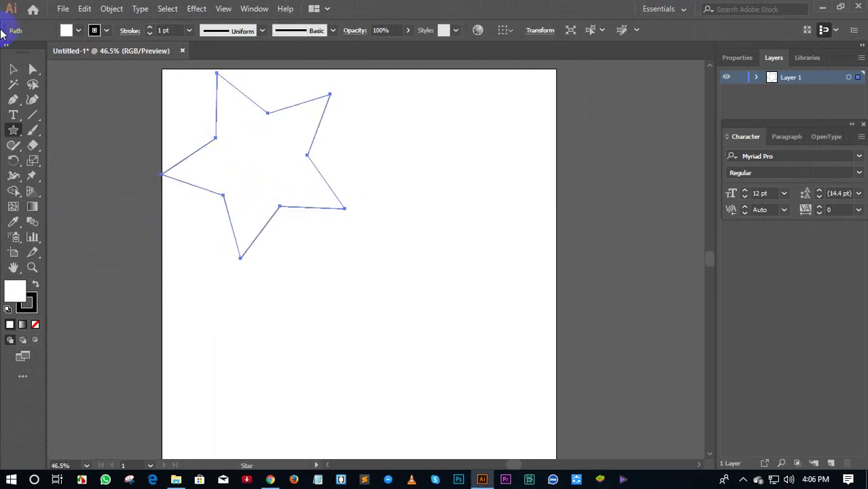
left_click(13, 68)
left_click_drag(209, 116, 384, 148)
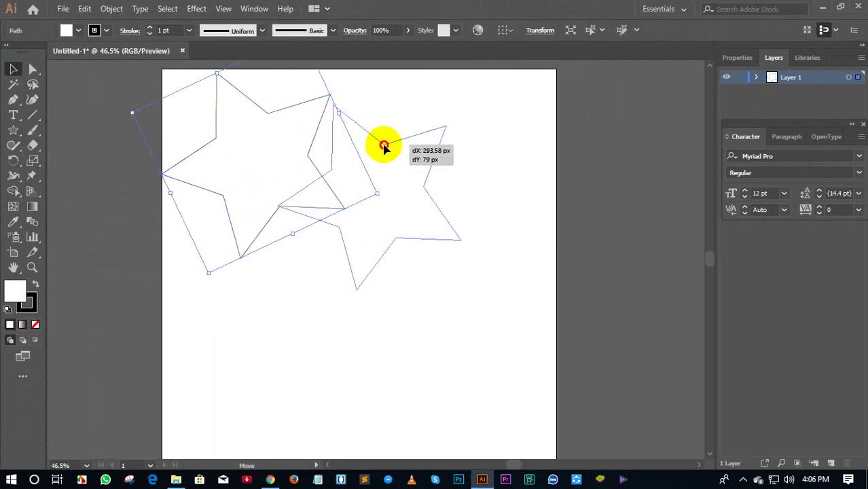
Fill the star blue and lower its opacity to 76%.
left_click(79, 30)
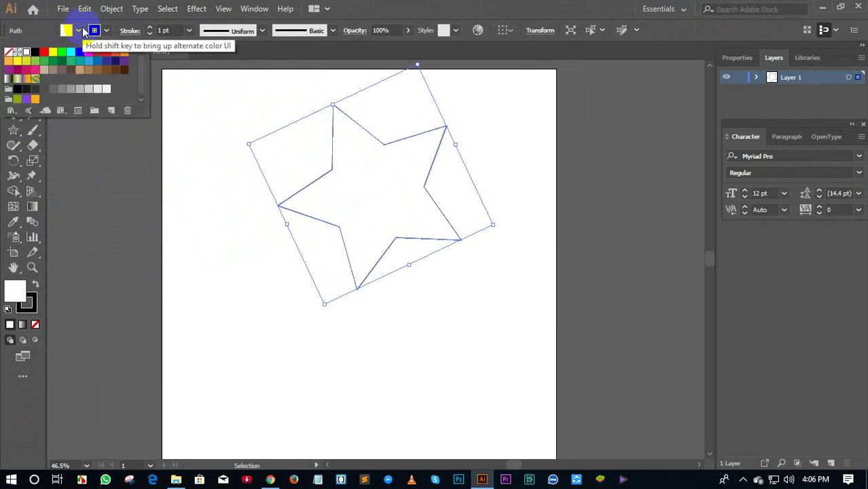
left_click(61, 53)
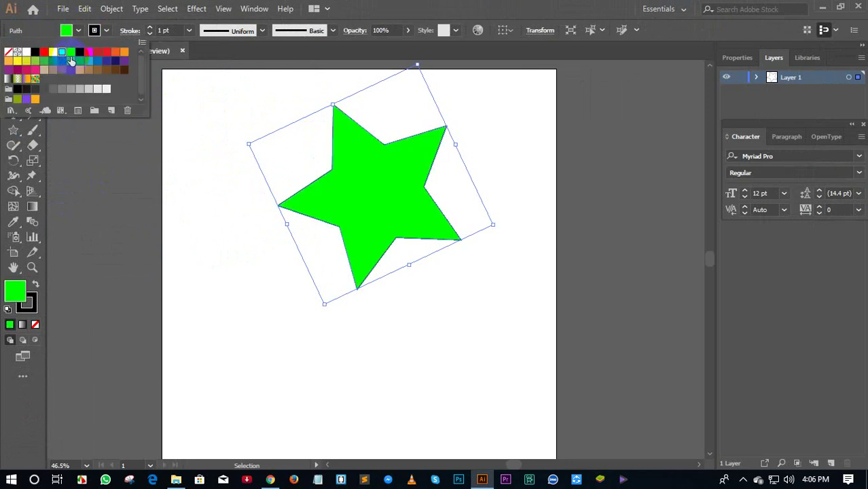
left_click(71, 61)
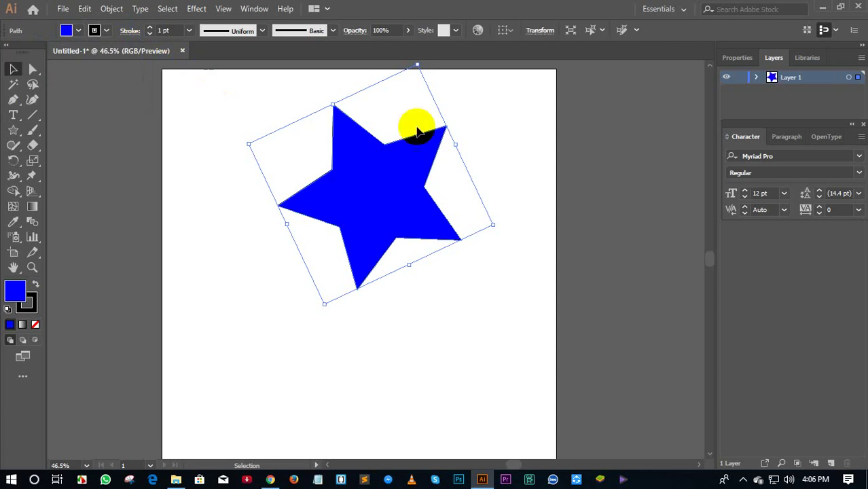
left_click(408, 32)
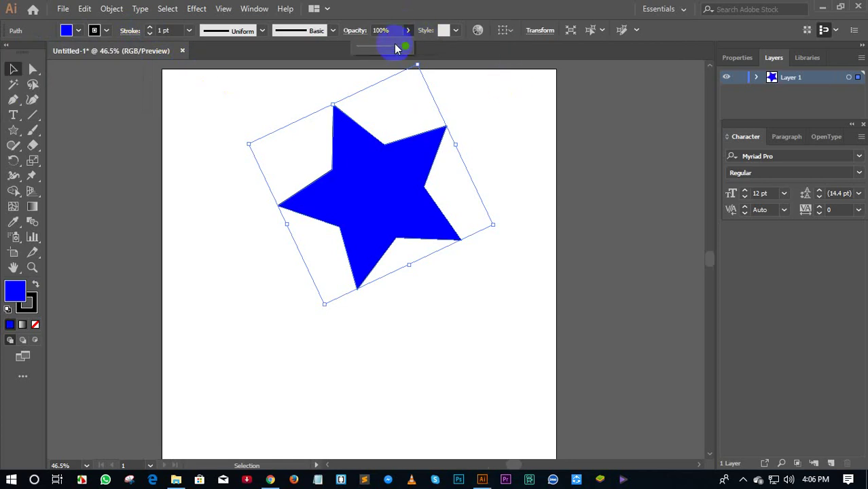
left_click(395, 46)
left_click(432, 107)
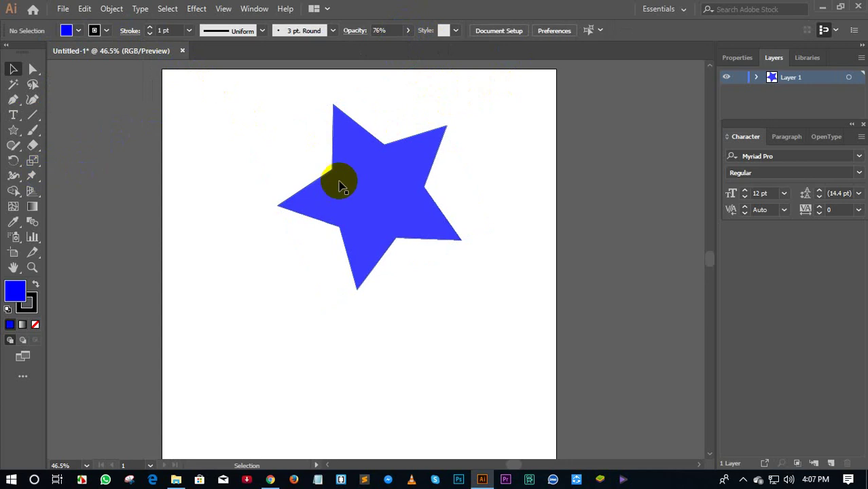
left_click(363, 242)
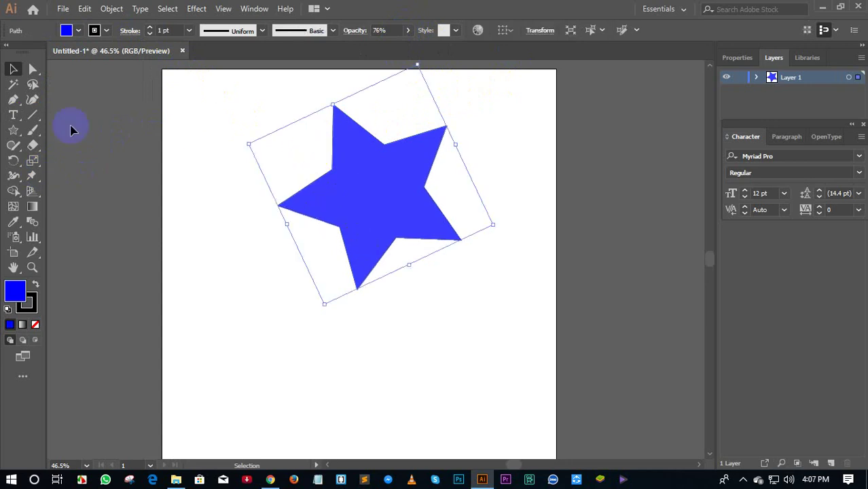
Apply Puppet Warp to the selected star, inspect its pins, and add a pin left of centre.
left_click_drag(36, 178, 65, 176)
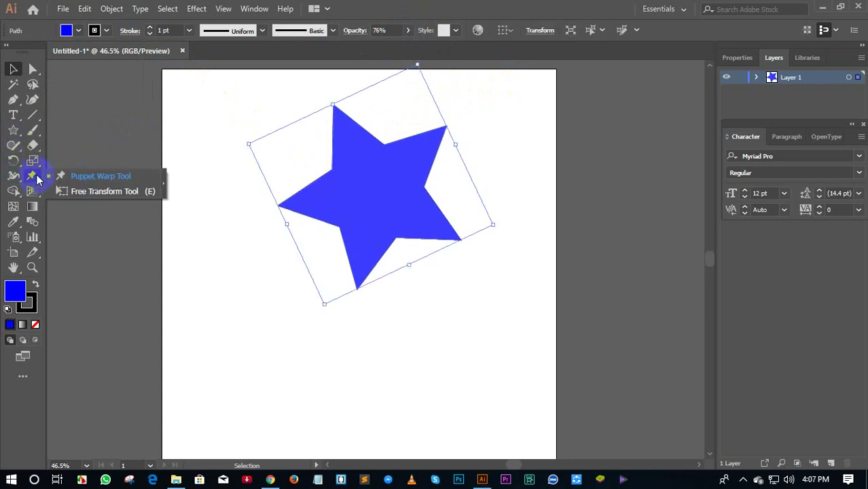
left_click(66, 176)
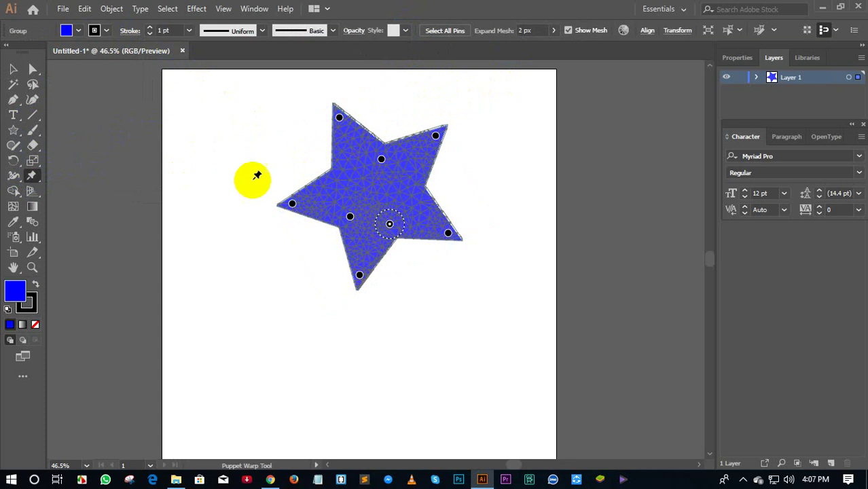
left_click(438, 136)
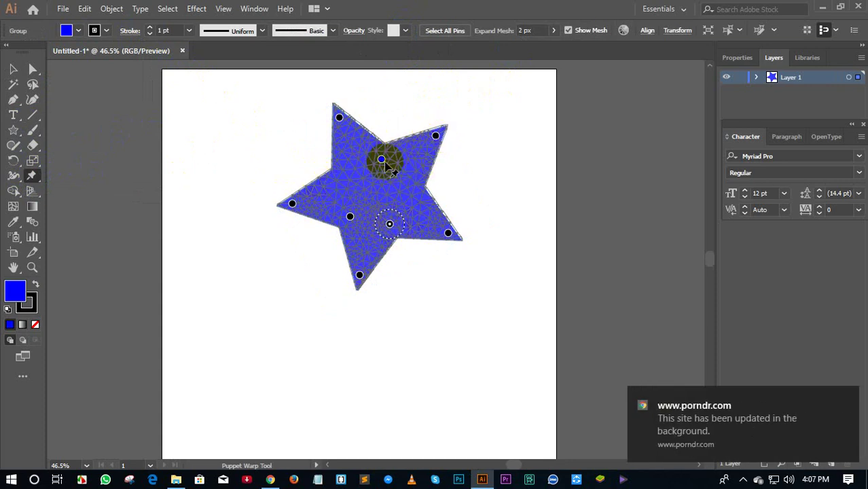
left_click(350, 216)
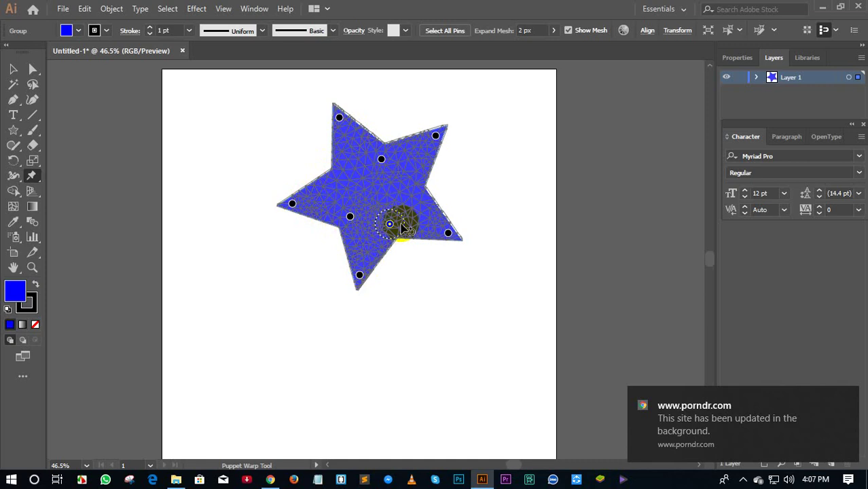
left_click(449, 233)
left_click(425, 165)
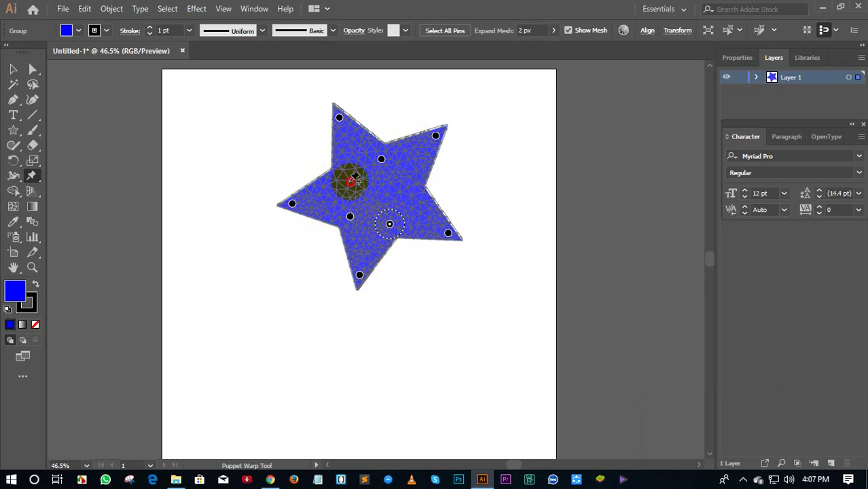
left_click(350, 180)
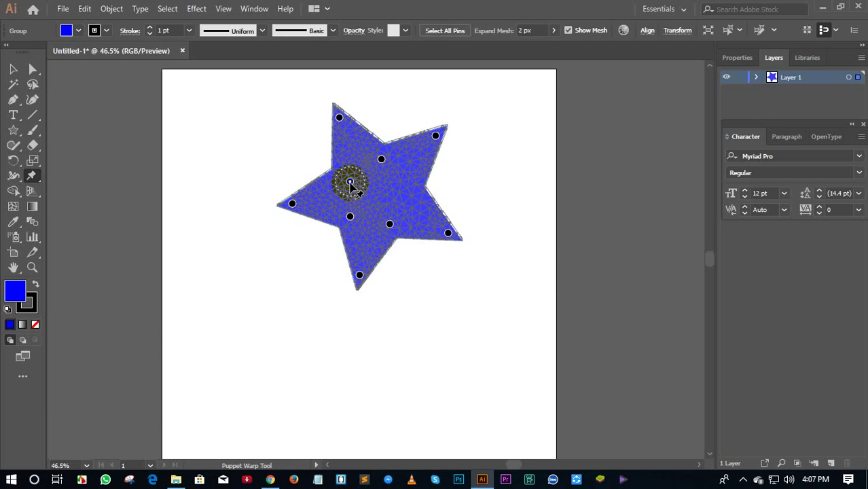
Bend the star's left arm and pull the pin between the top and right arms downward.
mouse_move(350, 182)
left_mouse_down()
mouse_move(259, 146)
mouse_move(258, 136)
mouse_move(290, 148)
left_mouse_up()
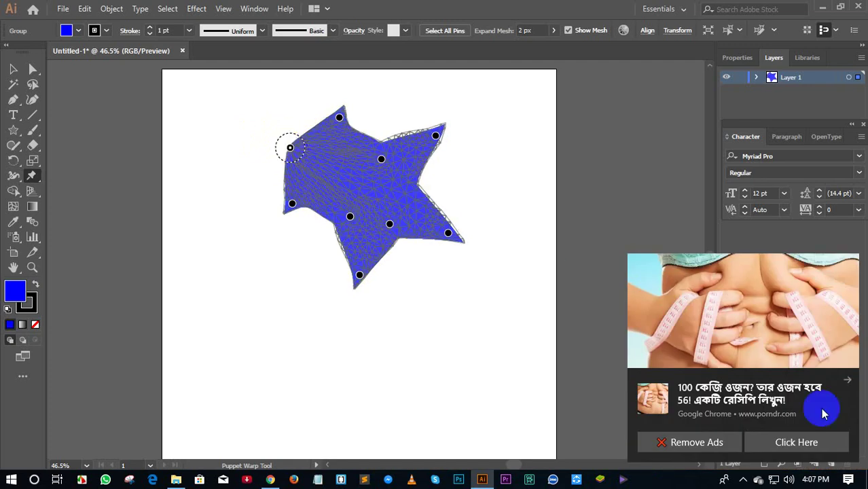
left_click(847, 385)
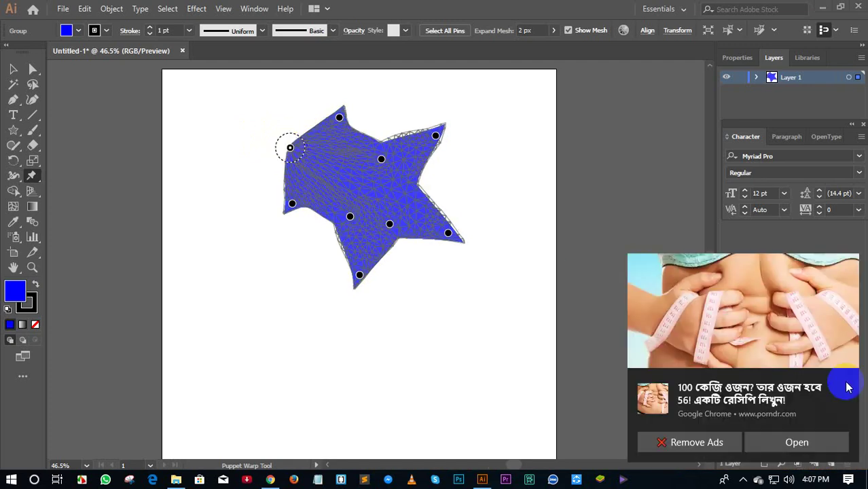
left_click(848, 384)
left_click(381, 159)
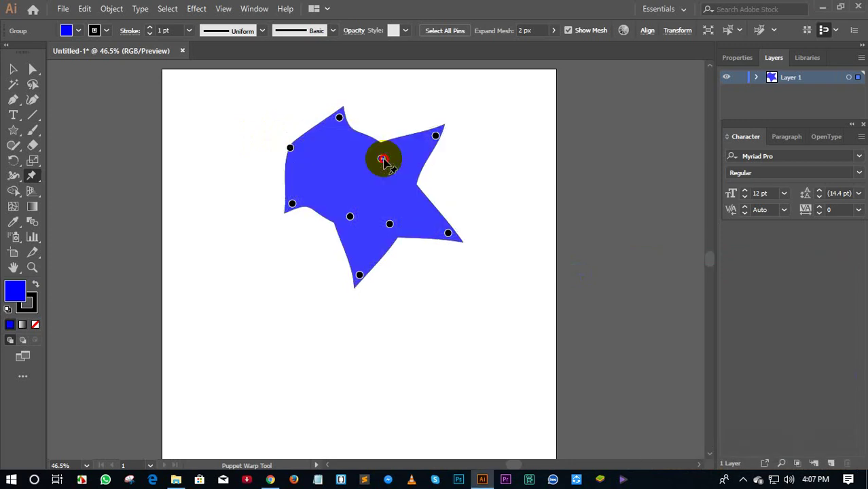
left_click_drag(383, 160, 370, 210)
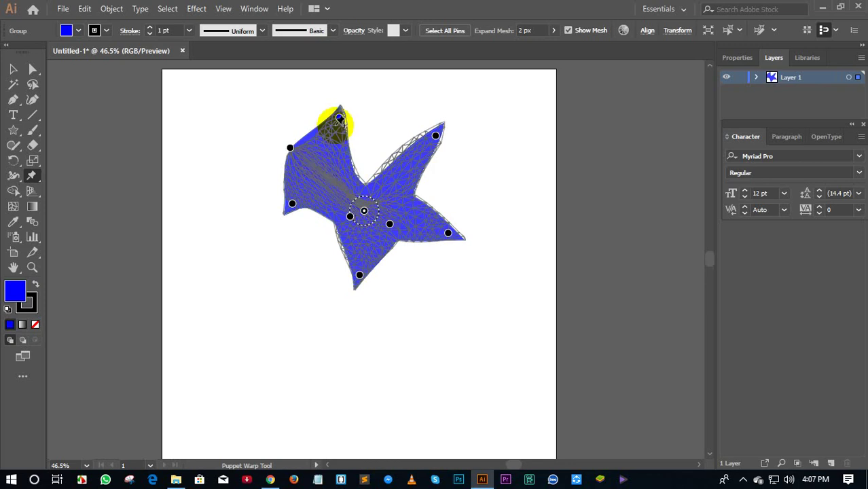
Drag the remaining pins to bend the arms into fins and bulge the body outward.
left_click_drag(339, 119, 373, 140)
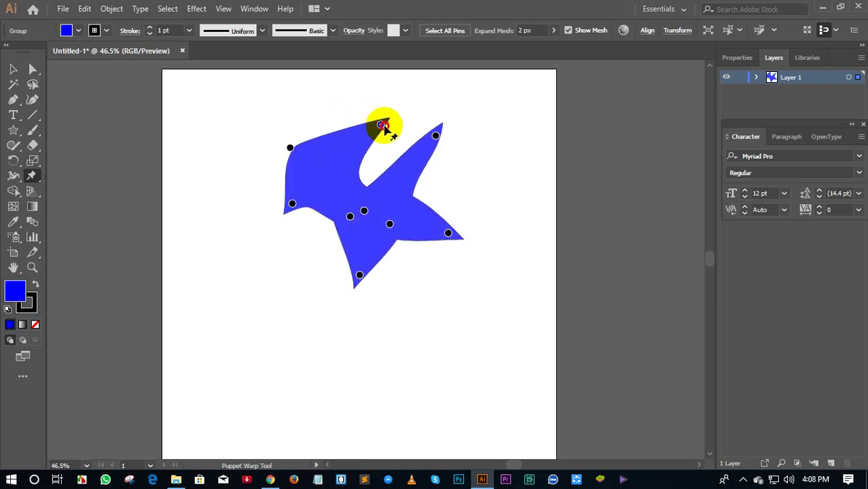
left_click_drag(373, 140, 375, 101)
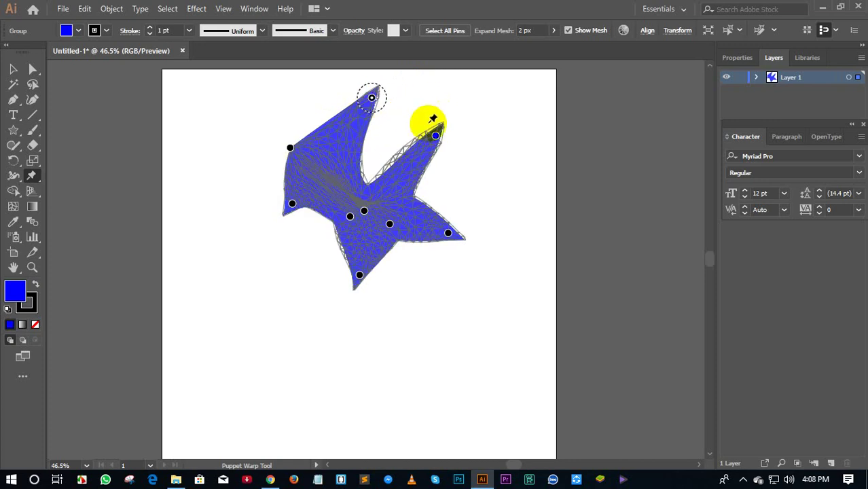
left_click_drag(436, 134, 480, 171)
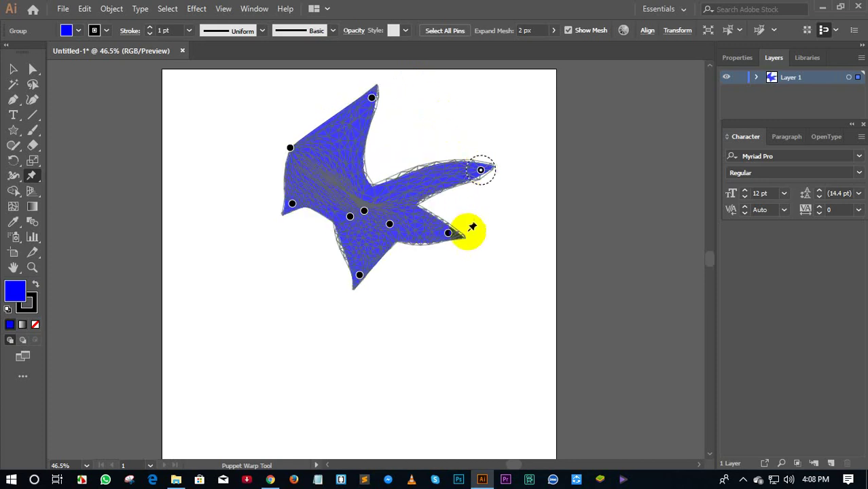
mouse_move(449, 233)
left_mouse_down()
mouse_move(498, 216)
mouse_move(508, 189)
left_mouse_up()
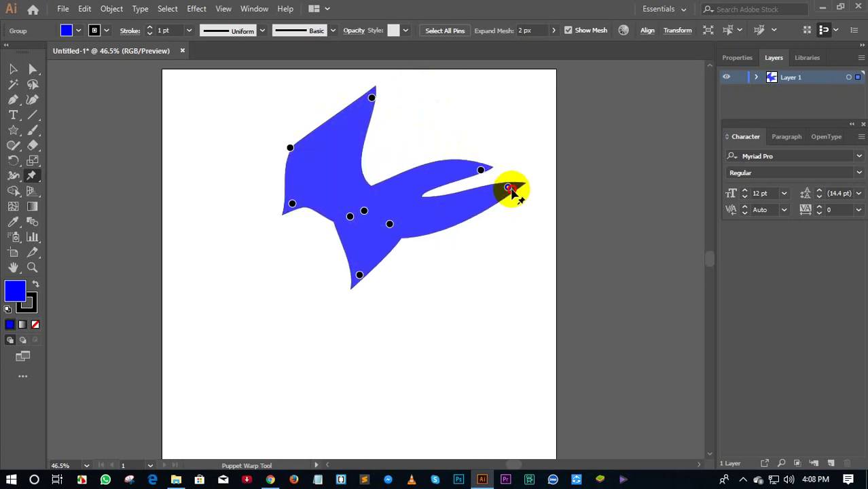
mouse_move(350, 216)
left_mouse_down()
mouse_move(306, 284)
mouse_move(265, 316)
left_mouse_up()
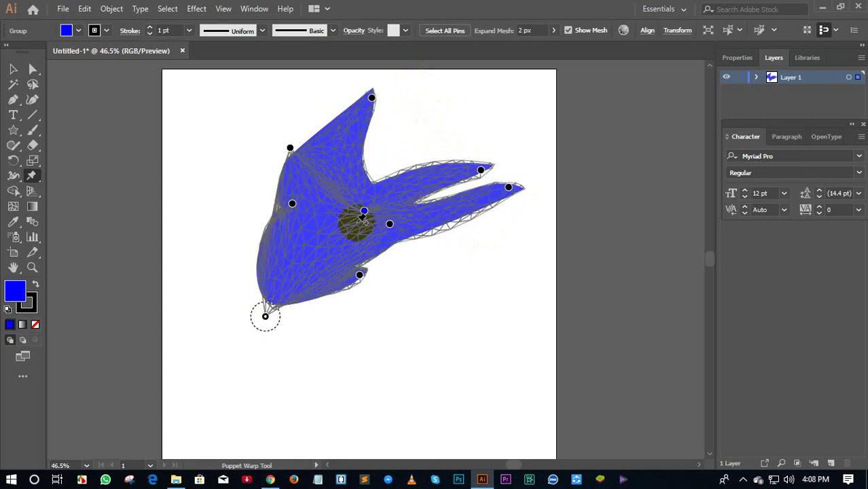
left_click_drag(365, 213, 426, 146)
left_click(401, 231)
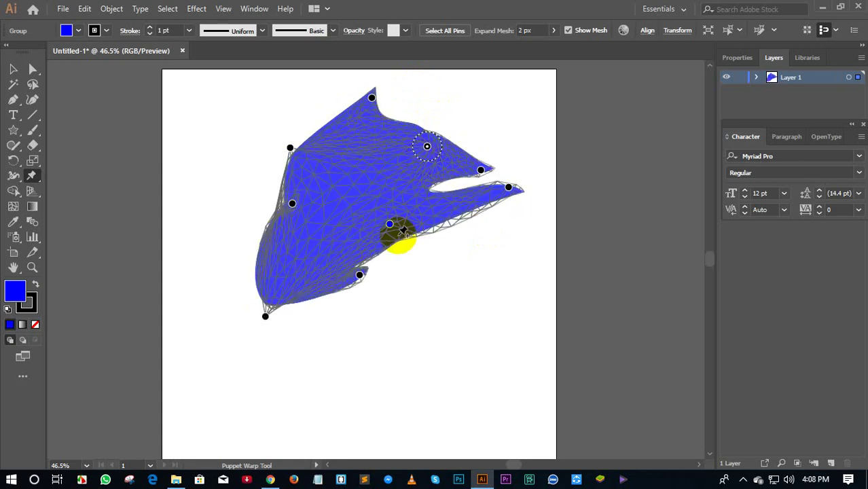
left_click_drag(394, 233, 440, 266)
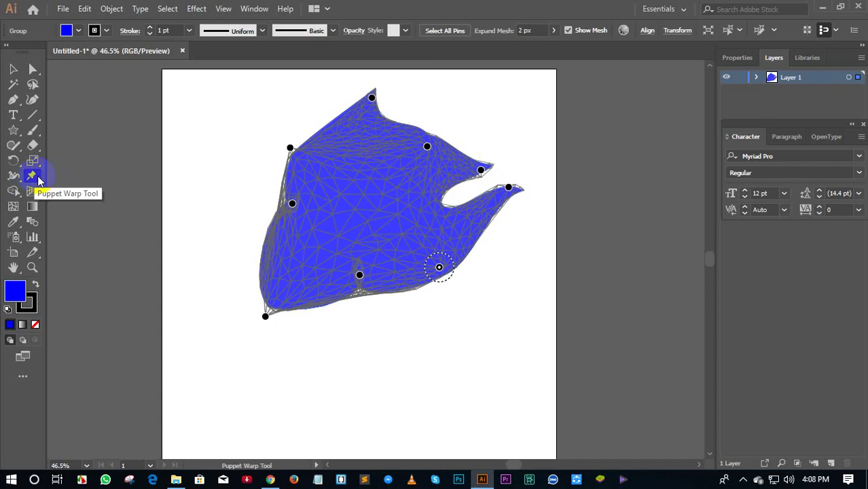
Pull the top point up-left and widen the mouth by raising the upper jaw.
left_click(295, 206)
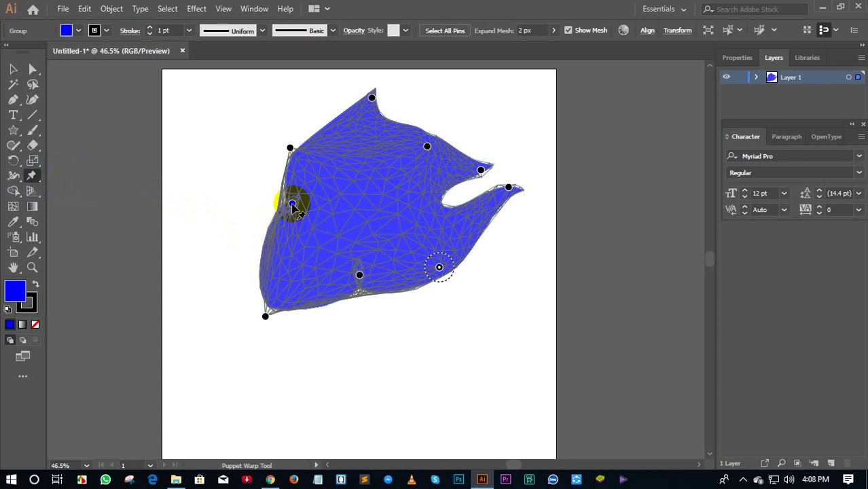
left_click(373, 99)
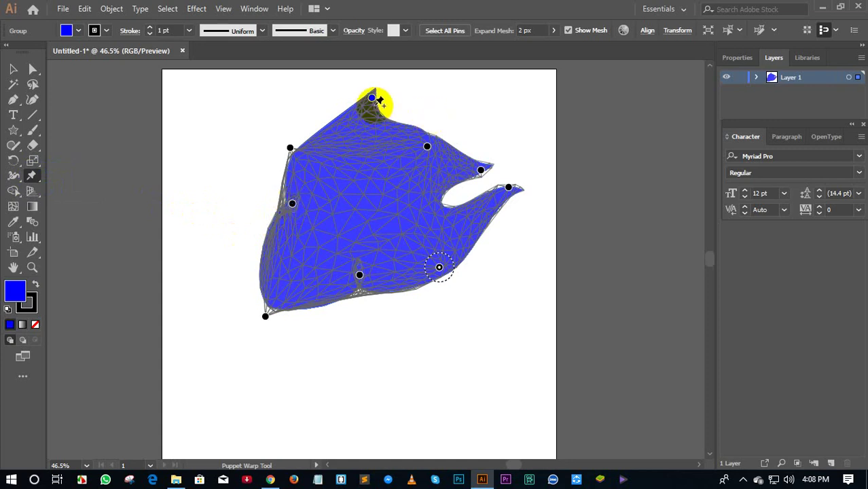
mouse_move(371, 98)
left_mouse_down()
mouse_move(353, 85)
mouse_move(300, 77)
mouse_move(214, 139)
left_mouse_up()
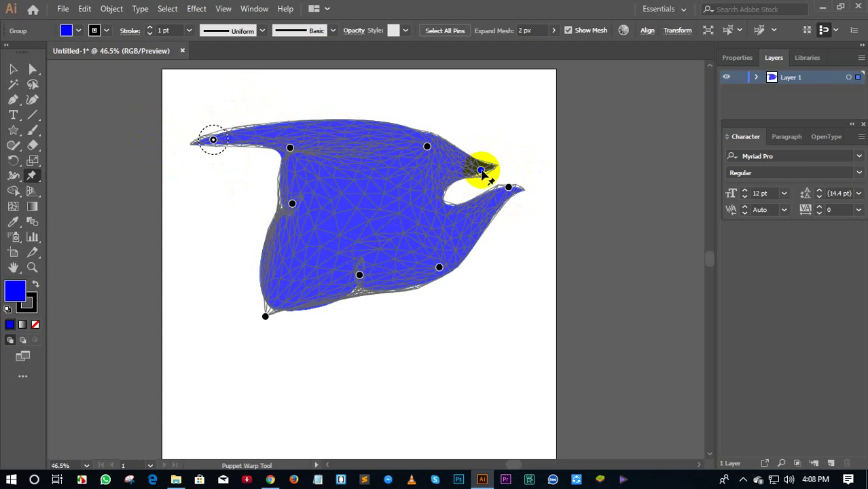
mouse_move(482, 171)
left_mouse_down()
mouse_move(499, 167)
mouse_move(522, 201)
left_mouse_up()
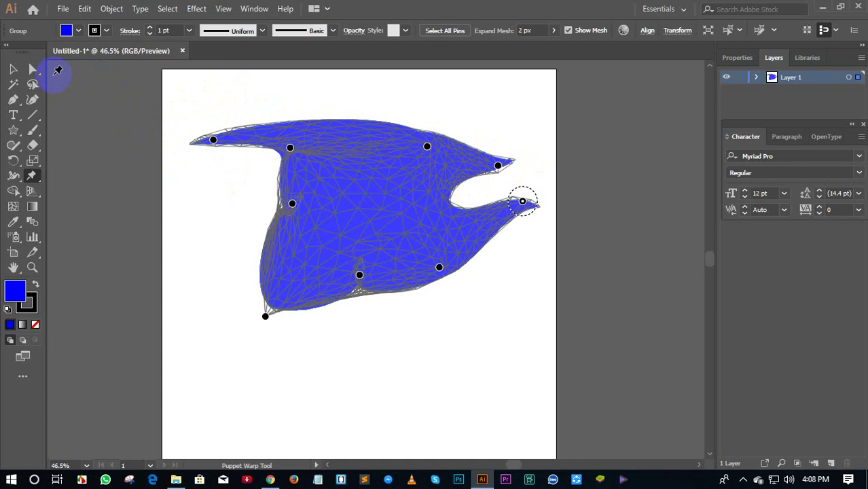
Marquee-select the warped shape and delete it.
left_click(13, 69)
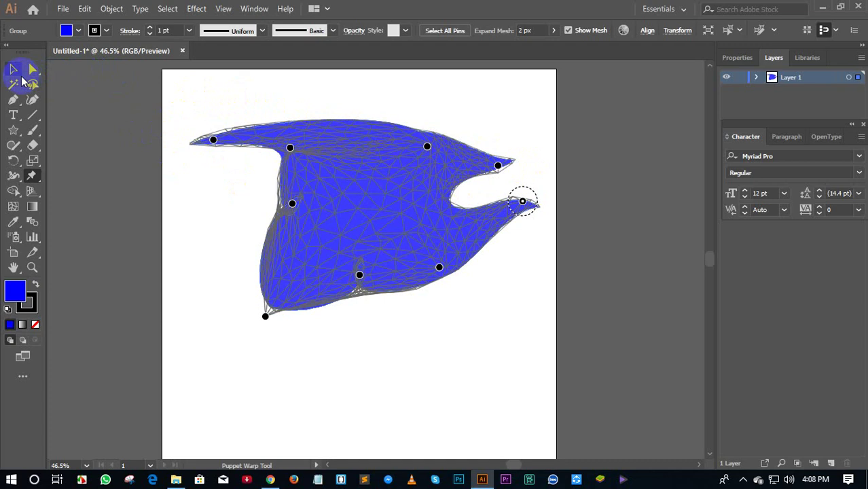
left_click(215, 102)
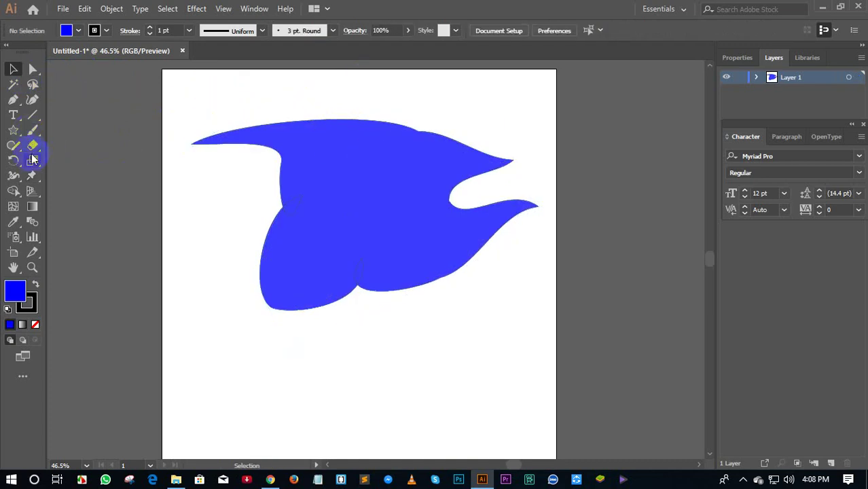
left_click_drag(245, 105, 452, 351)
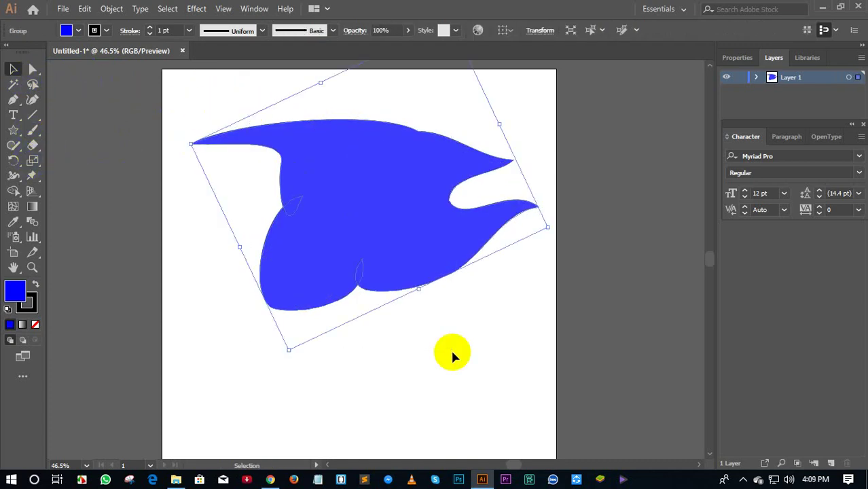
key("Delete")
Draw a rectangle in the upper artboard and set its fill to None.
right_click(18, 131)
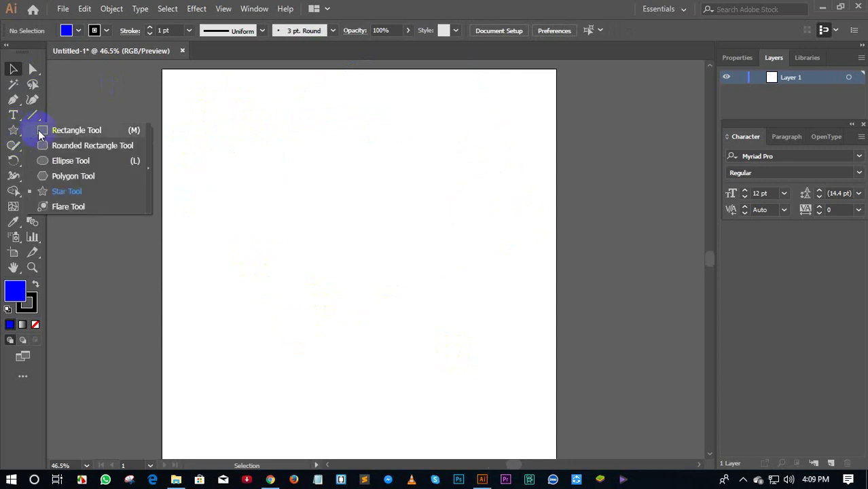
left_click(89, 128)
left_click_drag(268, 158, 470, 266)
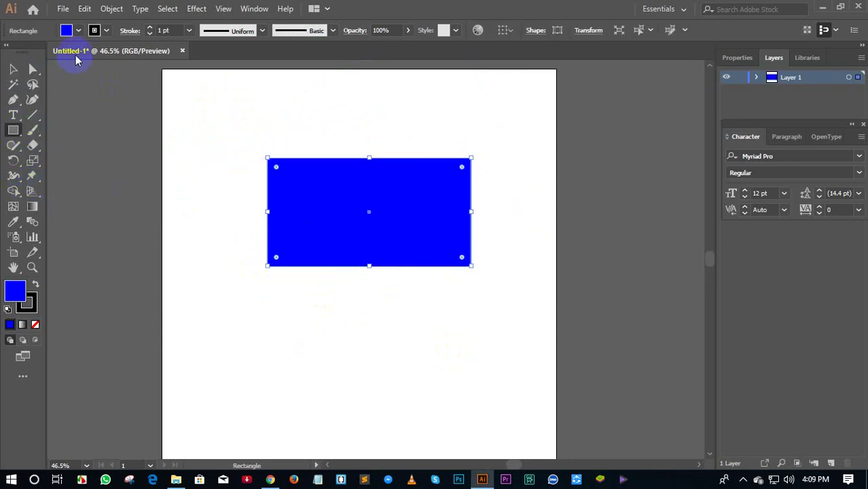
left_click(36, 325)
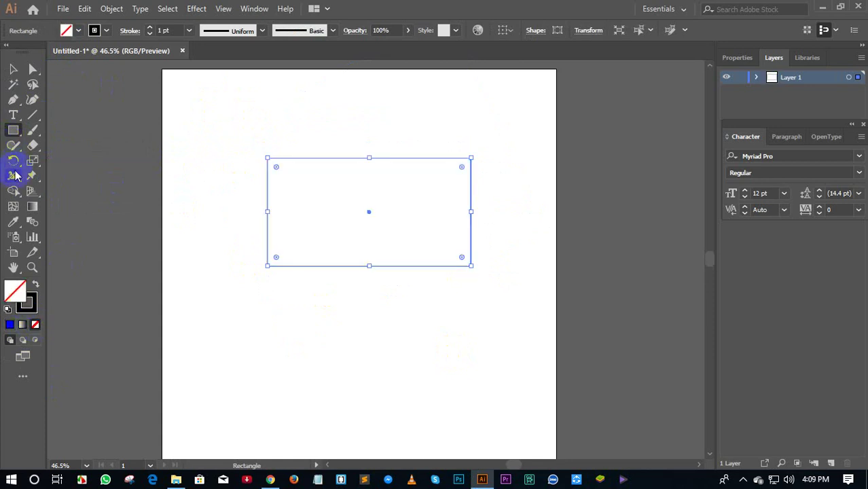
left_click_drag(37, 187, 61, 199)
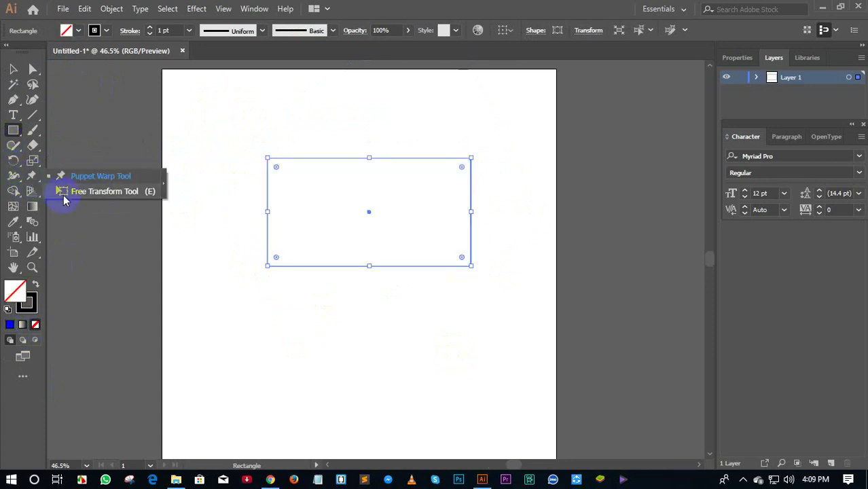
Switch the rectangle to Free Transform, dismiss the feature tour, and choose Perspective Distort.
left_click(74, 192)
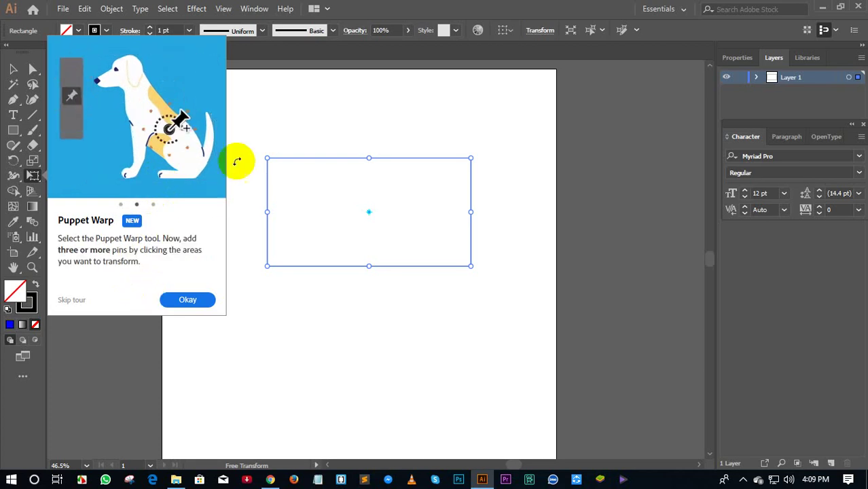
left_click(269, 112)
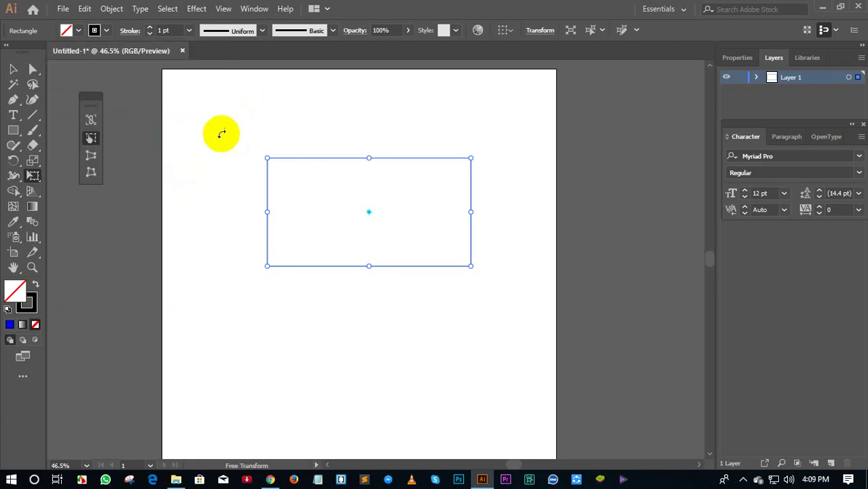
left_click(93, 138)
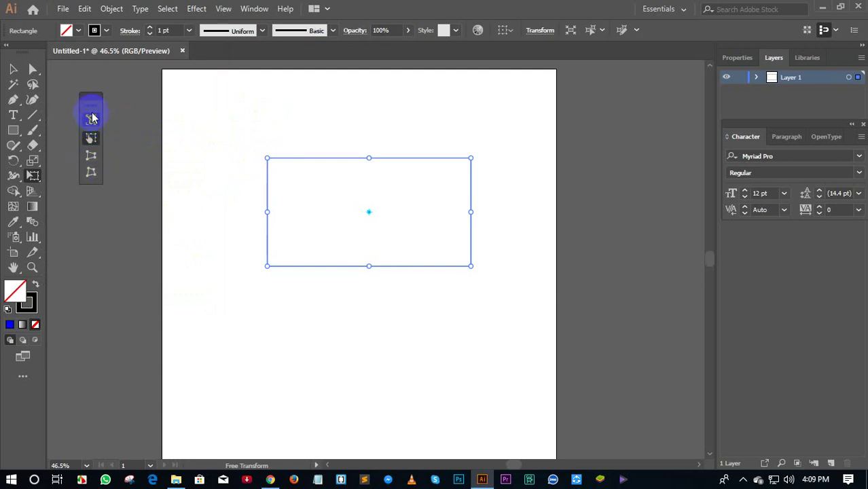
left_click(91, 158)
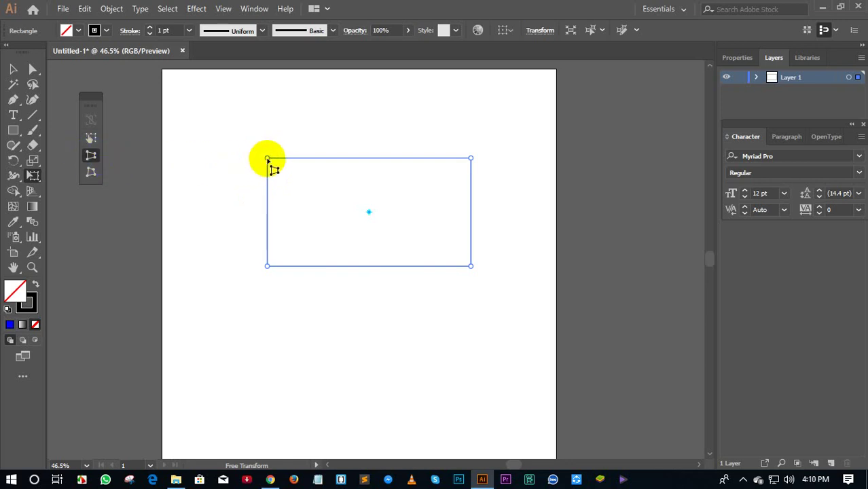
Widen the rectangle's top into a trapezoid, then reselect it for Free Transform.
mouse_move(268, 158)
left_mouse_down()
mouse_move(249, 173)
mouse_move(207, 182)
mouse_move(301, 174)
mouse_move(333, 182)
mouse_move(191, 175)
left_mouse_up()
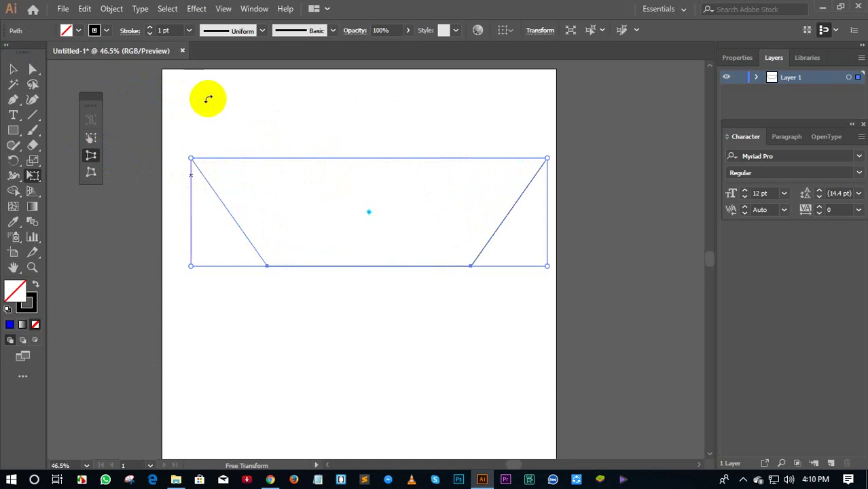
left_click(13, 69)
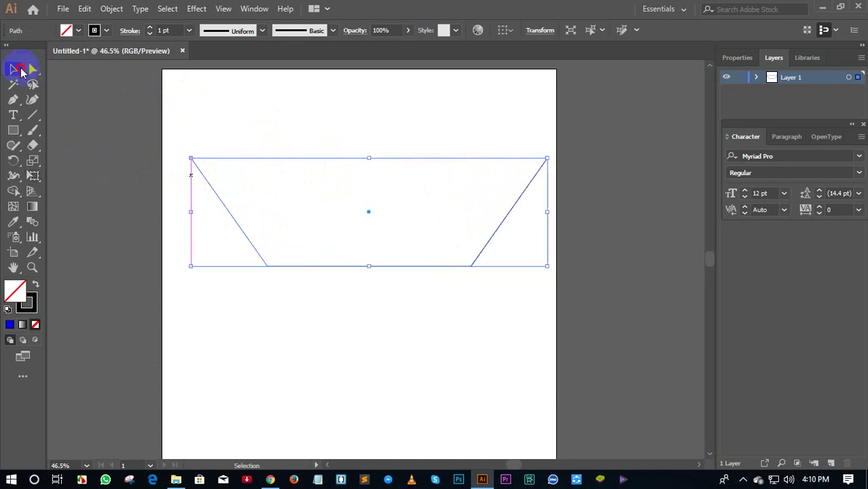
left_click(257, 83)
left_click(378, 158)
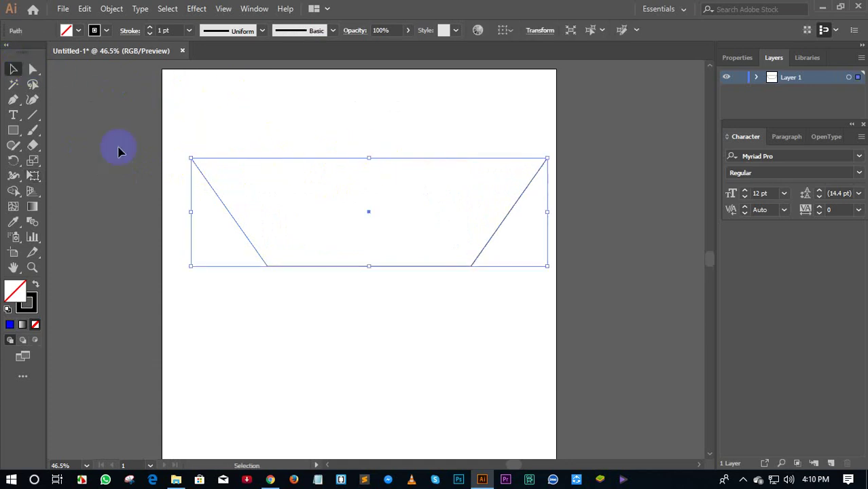
left_click_drag(32, 170, 74, 185)
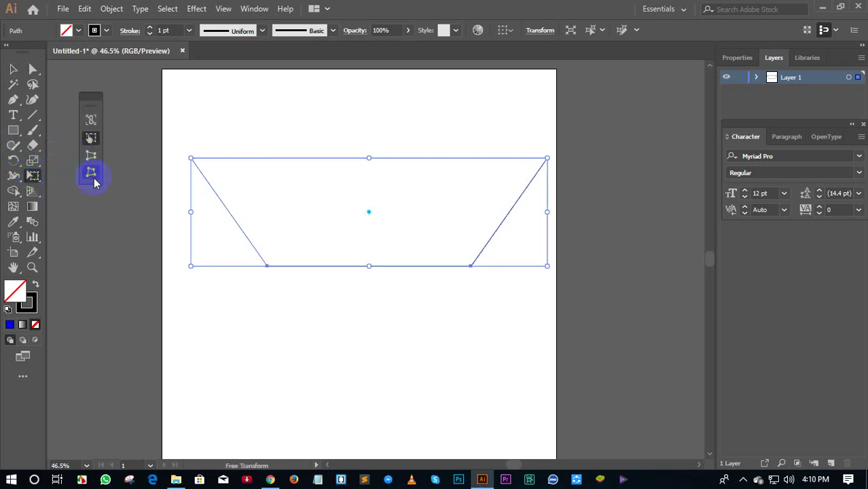
Free-distort the outline: slant the top-left corner inward and raise the top-right corner outward.
left_click(91, 173)
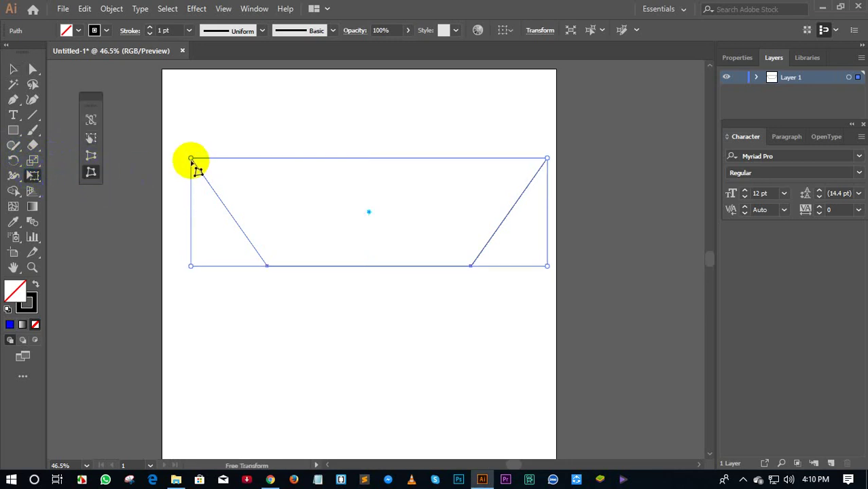
mouse_move(193, 159)
left_mouse_down()
mouse_move(328, 169)
mouse_move(253, 191)
left_mouse_up()
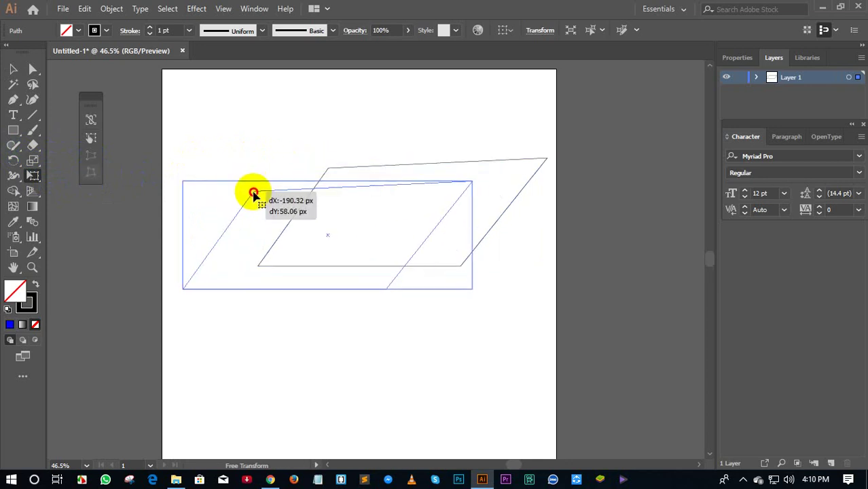
left_click_drag(384, 289, 400, 291)
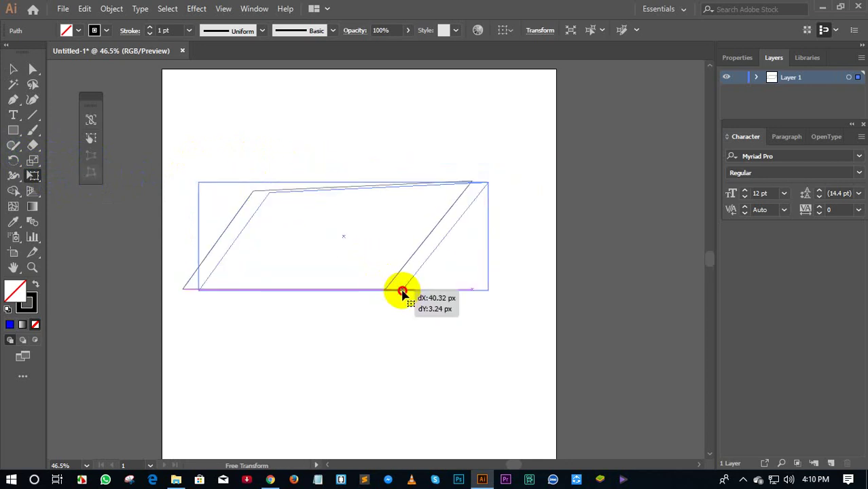
left_click(91, 173)
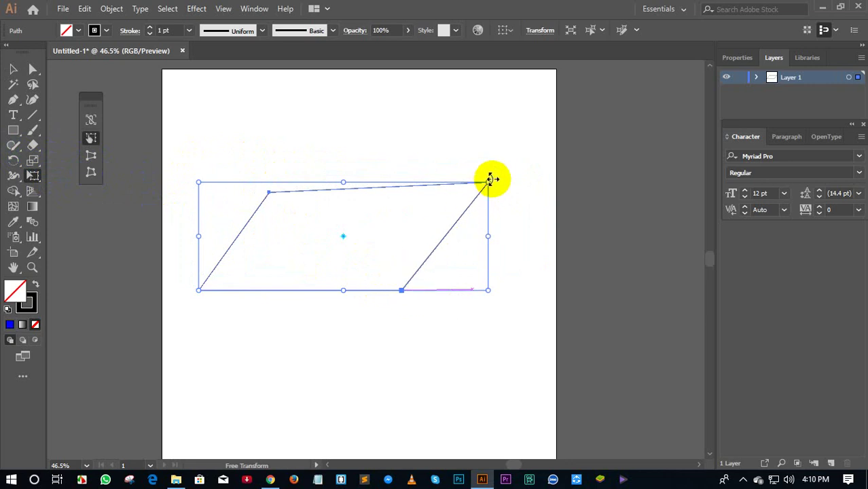
left_click_drag(489, 182, 527, 148)
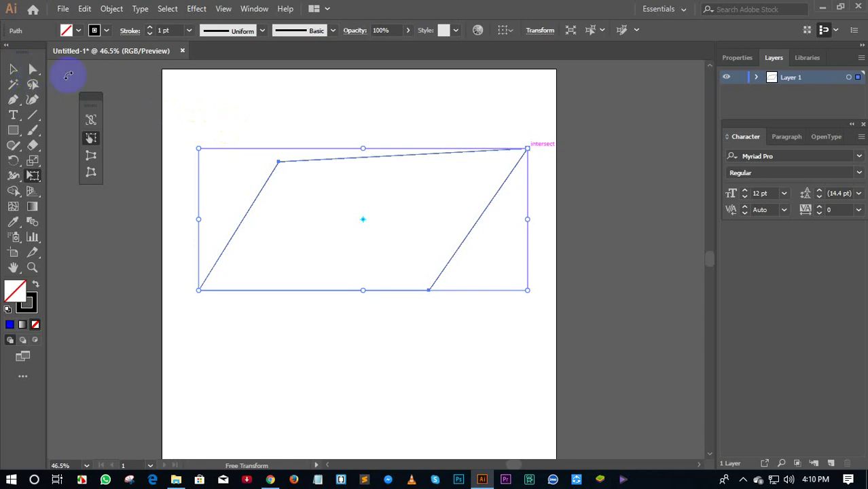
left_click(13, 69)
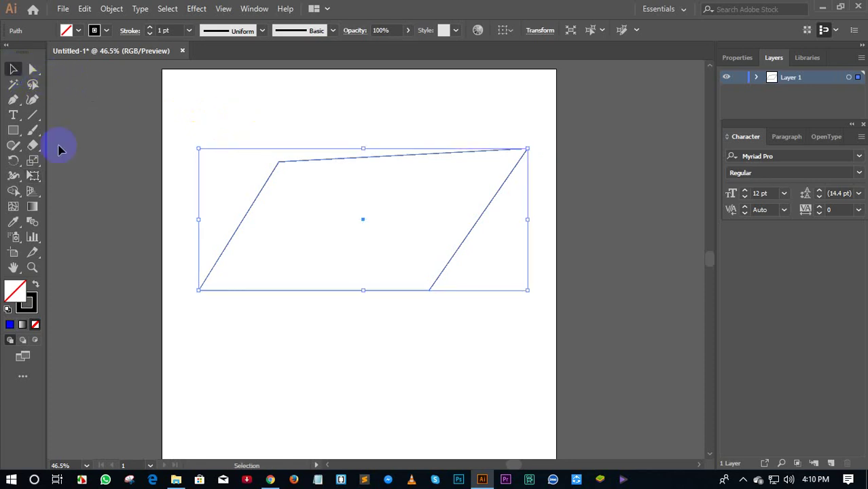
With Free Transform, drag the slanted outline so it sits slightly up and right.
left_click(32, 175)
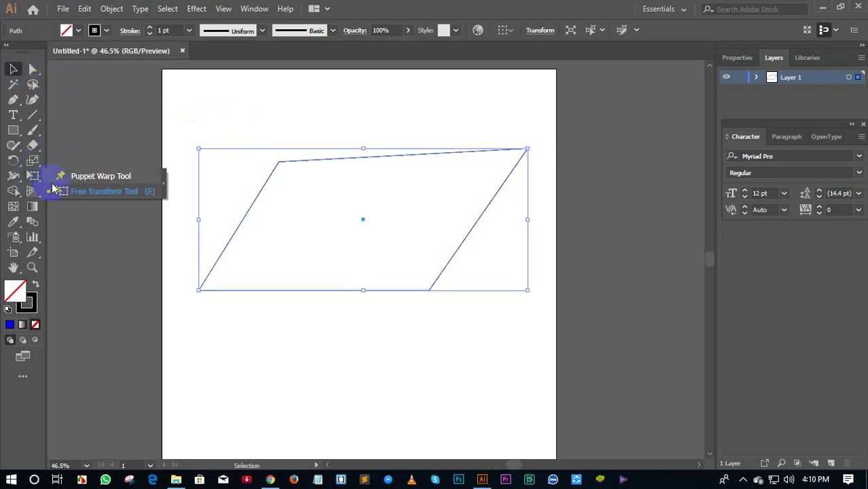
left_click(59, 186)
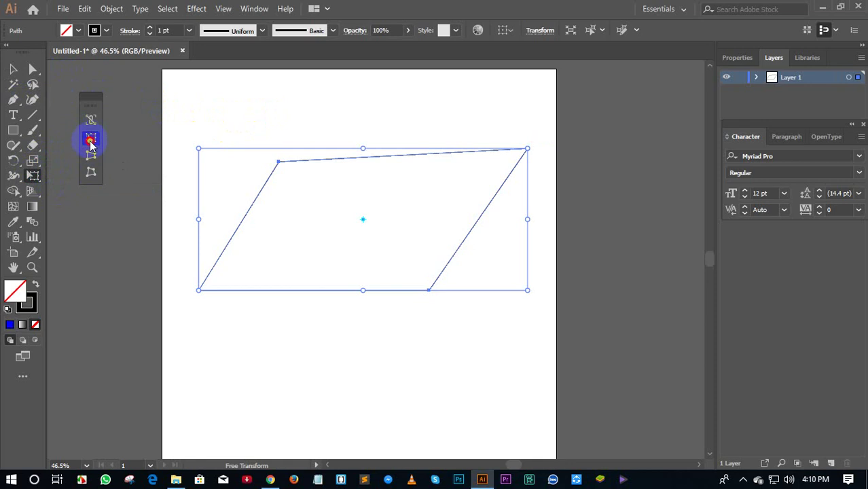
left_click_drag(279, 163, 254, 167)
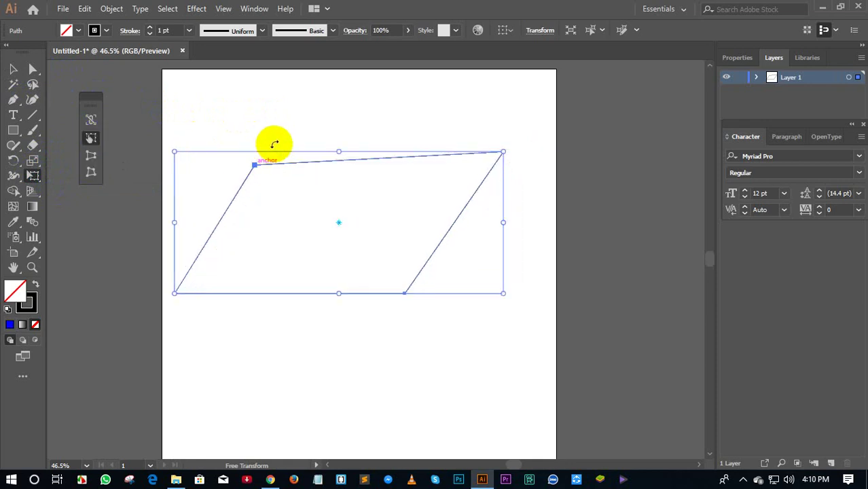
left_click_drag(254, 167, 275, 142)
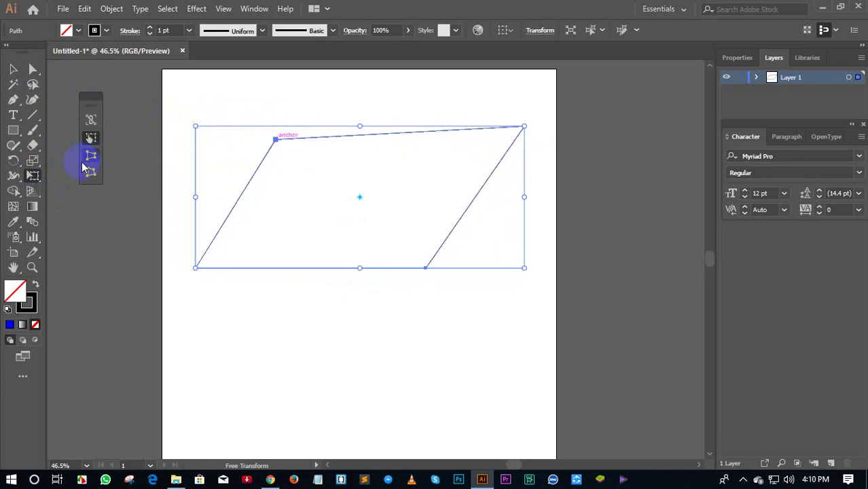
Toggle the Constrain option several times, then return to the Selection Tool and deselect.
left_click(93, 126)
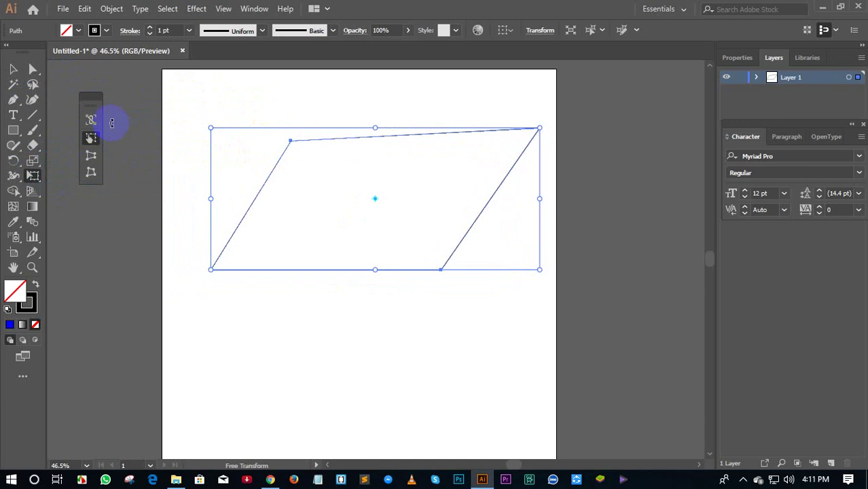
left_click(91, 120)
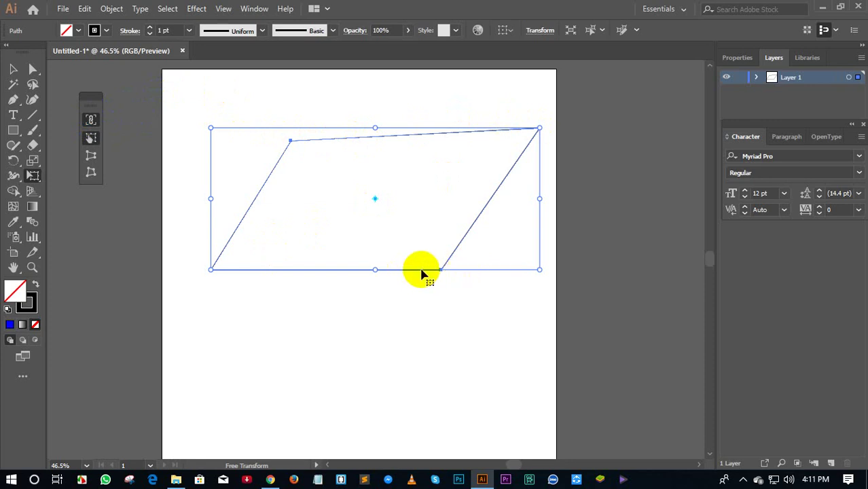
left_click(95, 119)
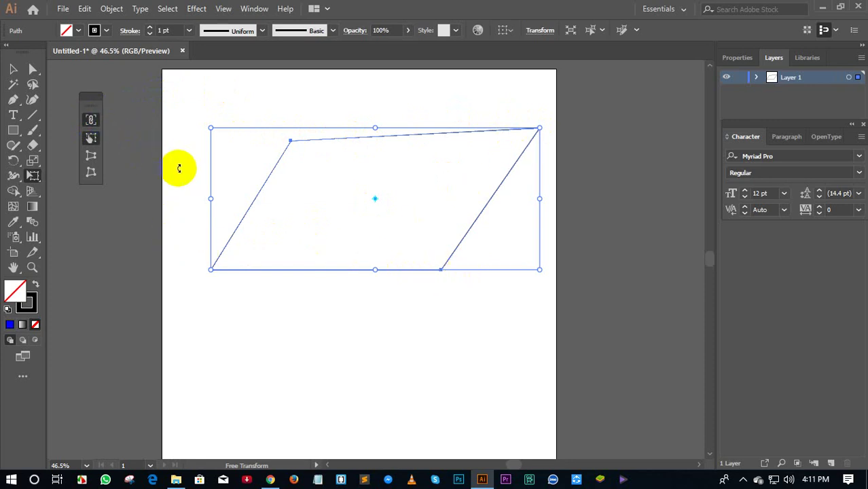
left_click(93, 120)
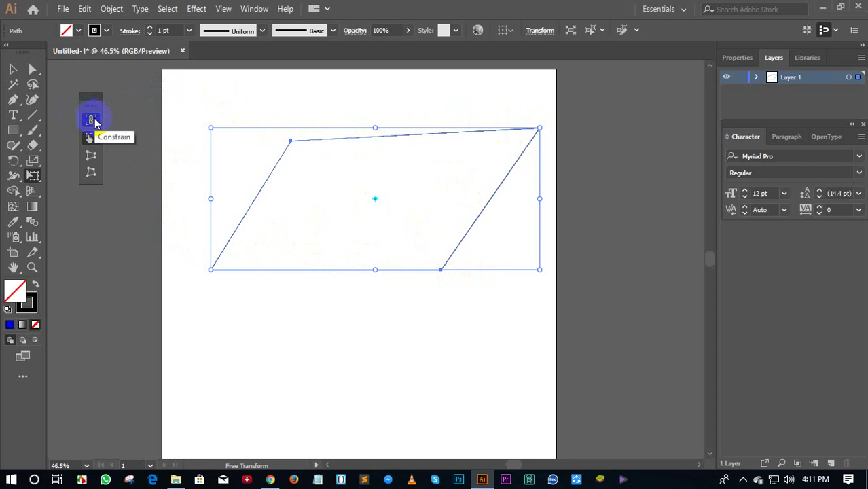
left_click(14, 69)
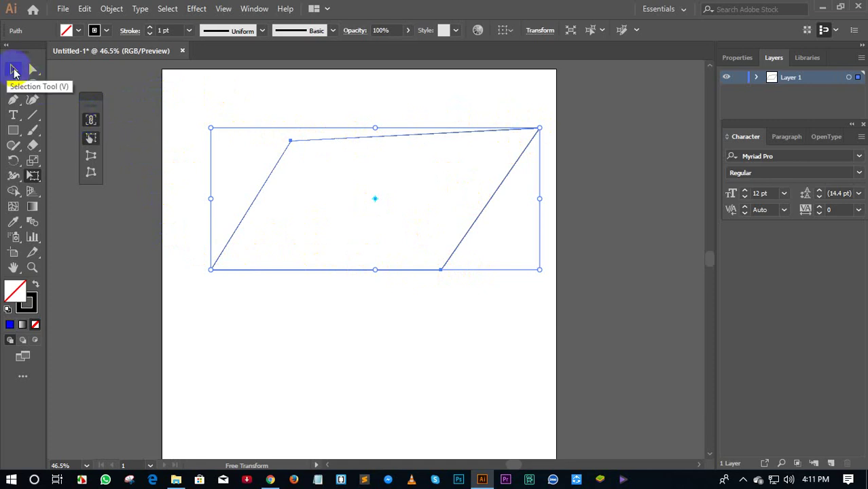
left_click(90, 120)
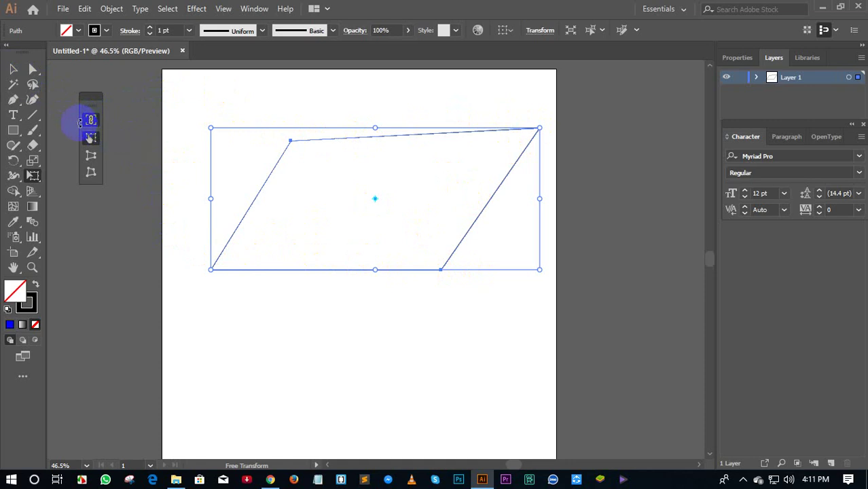
left_click(10, 69)
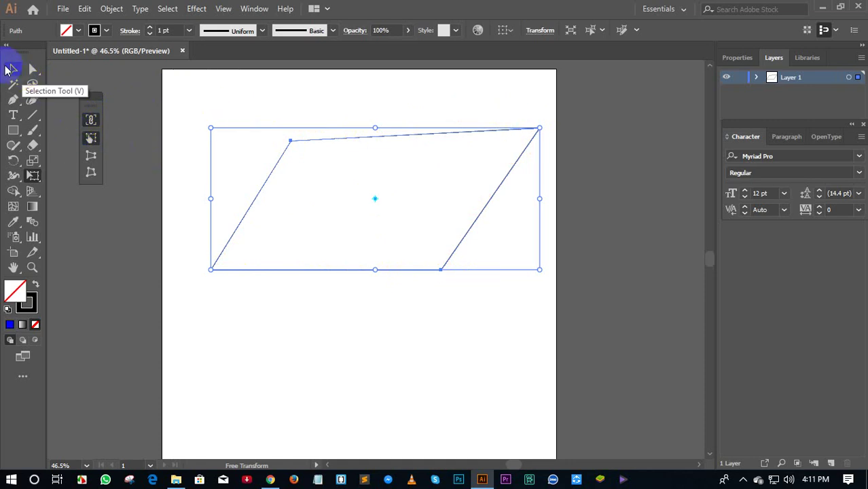
left_click(199, 91)
Marquee-select the right-leaning parallelogram outline and delete it.
mouse_move(33, 175)
left_mouse_down()
mouse_move(66, 176)
mouse_move(62, 194)
mouse_move(87, 210)
mouse_move(120, 193)
left_mouse_up()
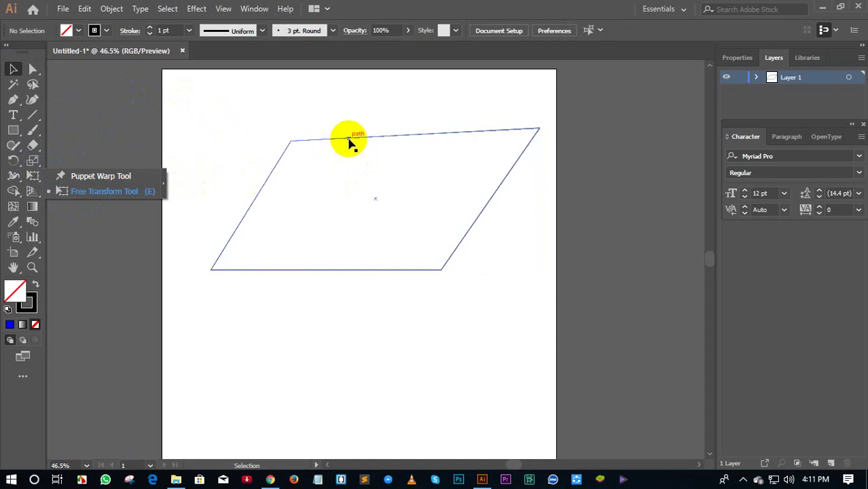
left_click_drag(347, 139, 354, 171)
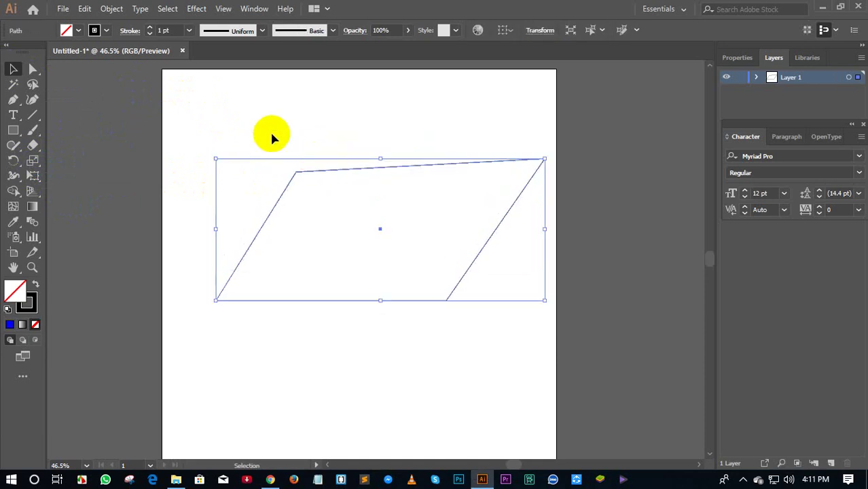
left_click_drag(287, 144, 405, 143)
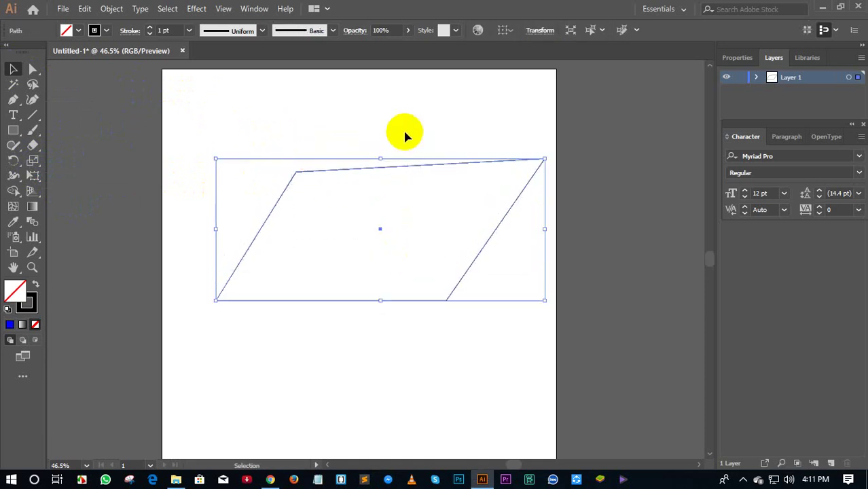
key("Delete")
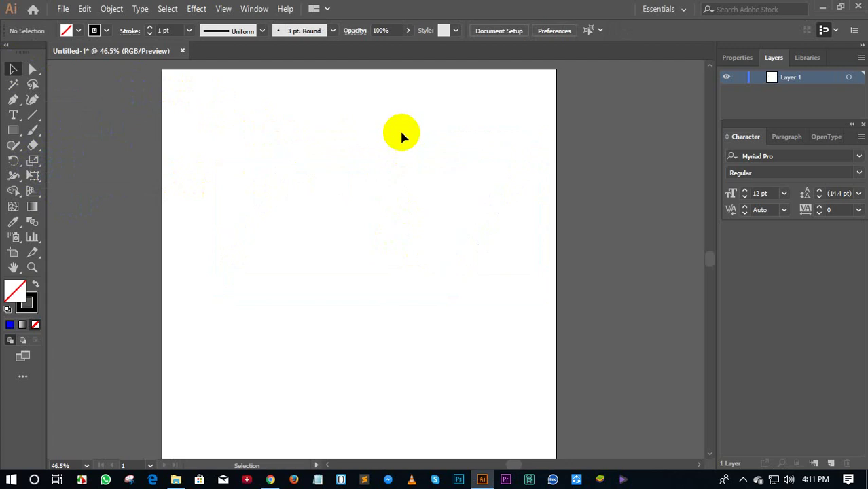
Minimize the Illustrator window to reveal the Windows desktop icons.
left_click(825, 7)
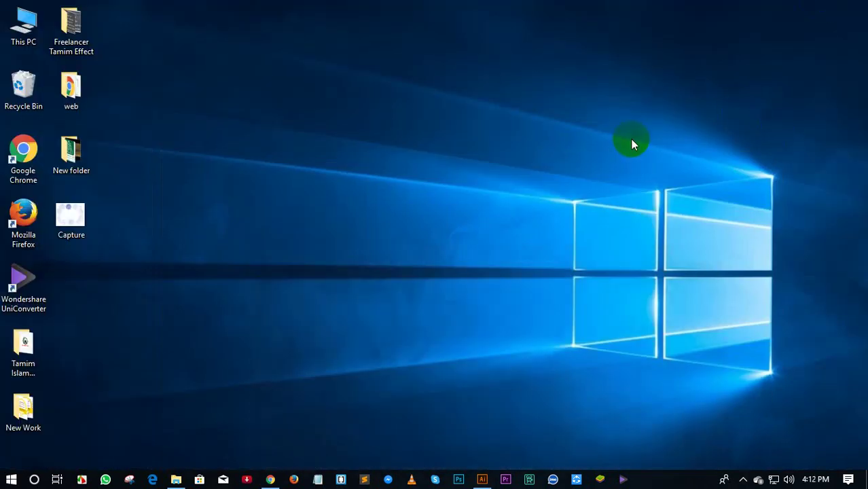